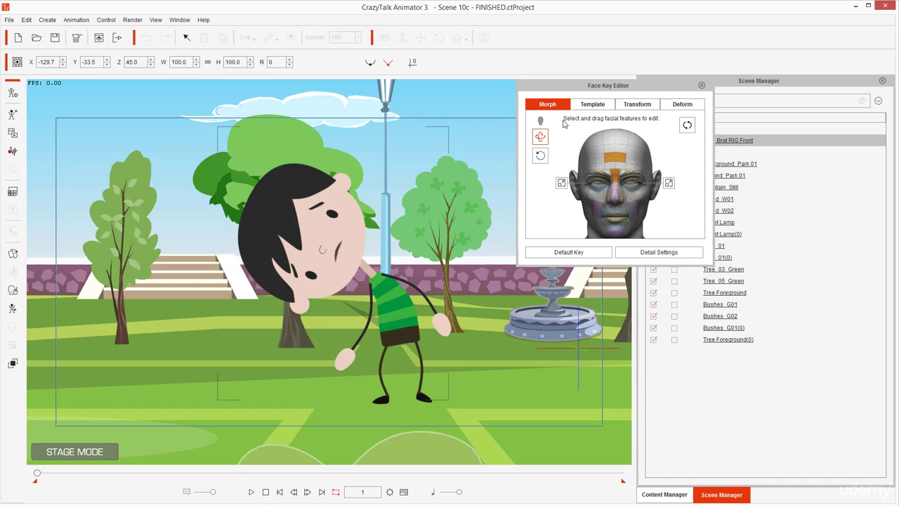
# Look through the Template, Transform and Deform modes of the Face Key Editor and close it
pyautogui.click(592, 104)
pyautogui.click(637, 104)
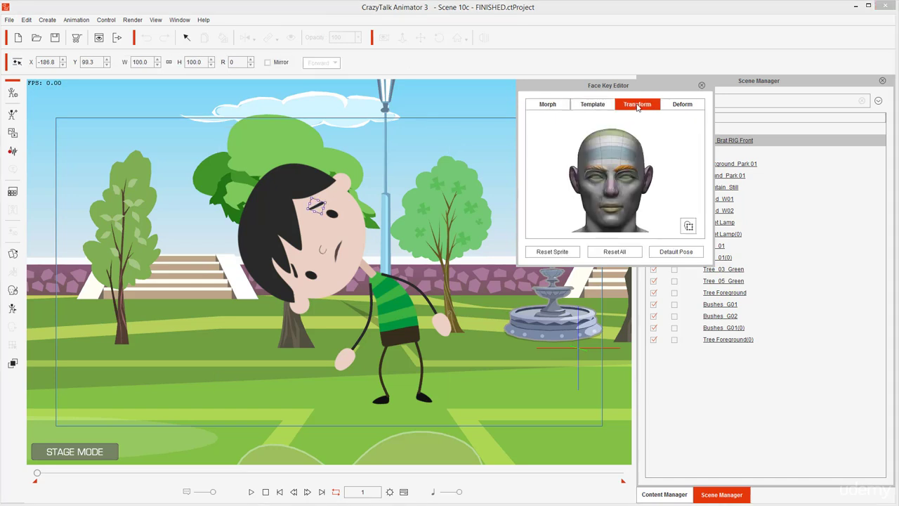
pyautogui.click(674, 104)
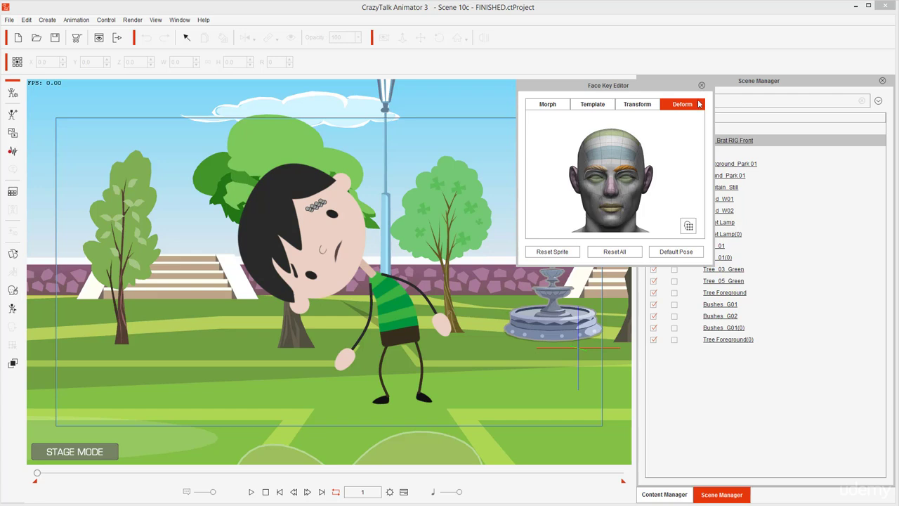
pyautogui.click(702, 85)
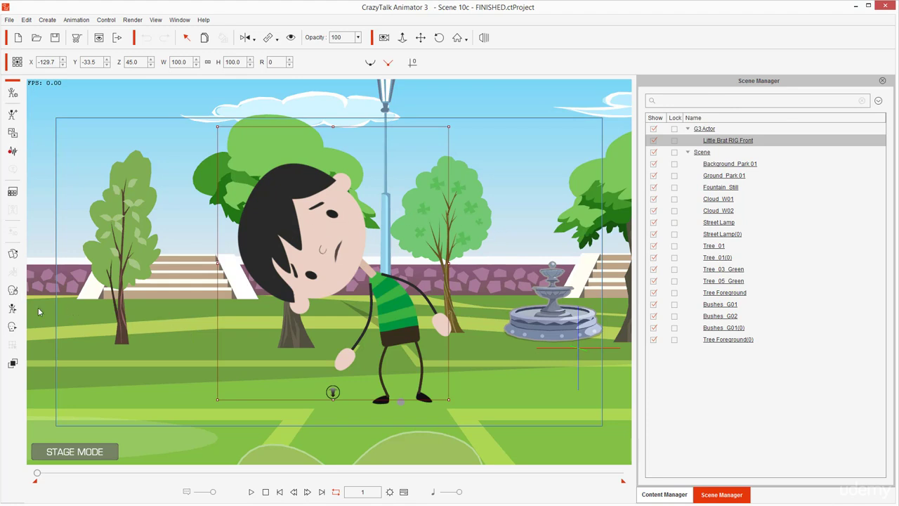
pyautogui.moveTo(27, 282)
pyautogui.mouseDown()
pyautogui.moveTo(3, 295)
pyautogui.moveTo(27, 303)
pyautogui.moveTo(8, 285)
pyautogui.mouseUp()
pyautogui.moveTo(19, 389)
pyautogui.mouseDown()
pyautogui.moveTo(29, 329)
pyautogui.moveTo(22, 236)
pyautogui.moveTo(13, 228)
pyautogui.moveTo(2, 248)
pyautogui.moveTo(23, 380)
pyautogui.mouseUp()
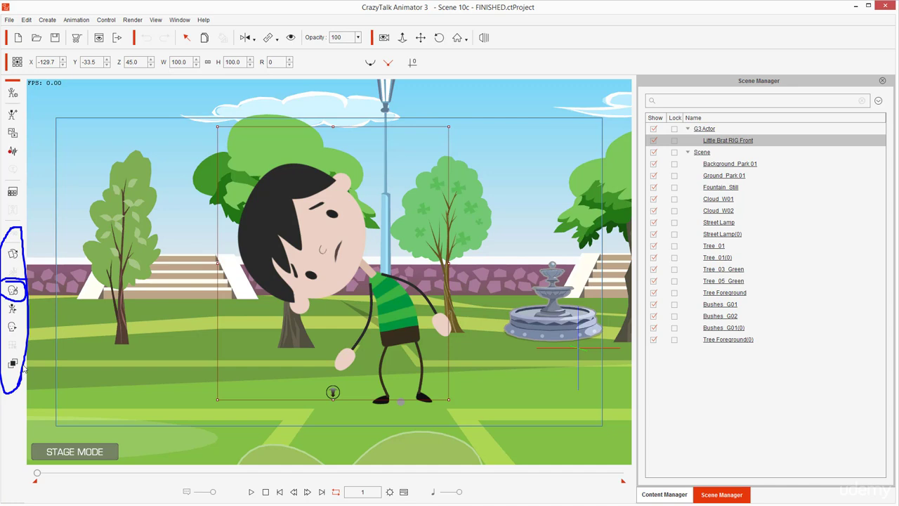
pyautogui.press('Escape')
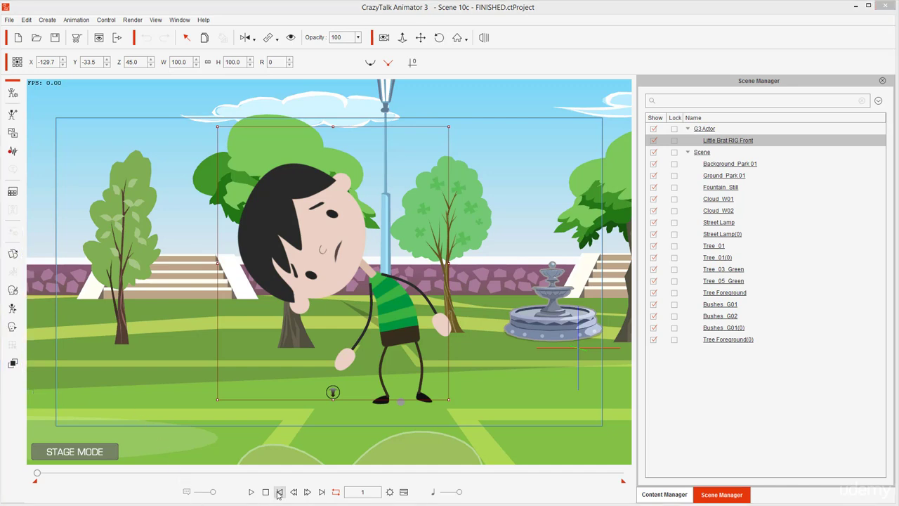
# Play the finished scene's animation, stop it and move the playhead to frame 96
pyautogui.press('space')
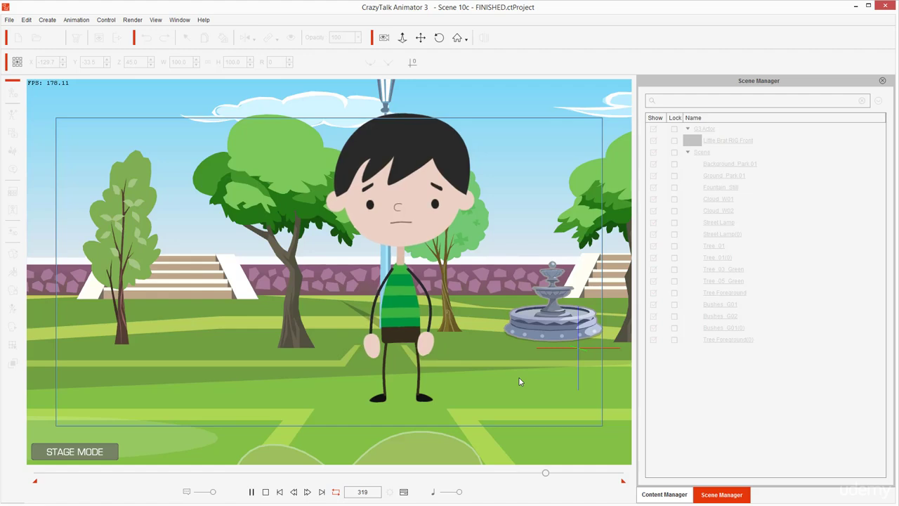
pyautogui.press('space')
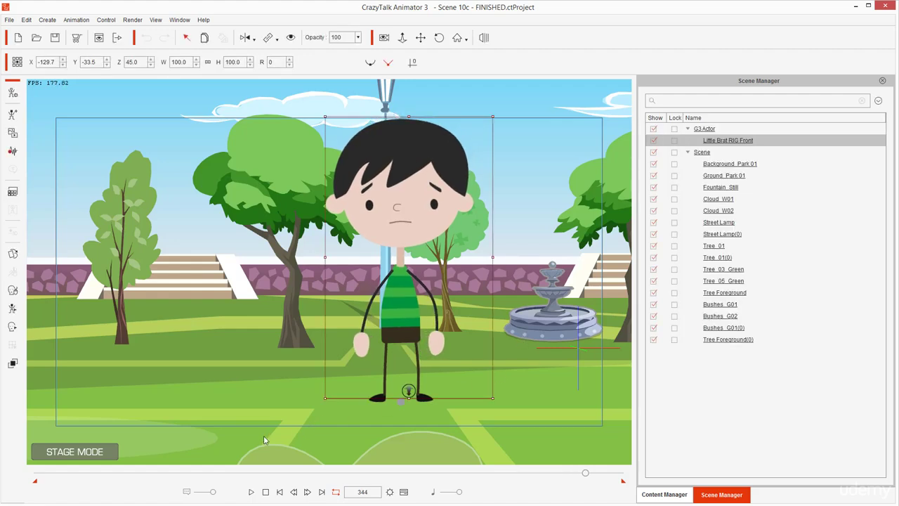
pyautogui.moveTo(148, 475); pyautogui.dragTo(188, 470)
pyautogui.moveTo(450, 179)
pyautogui.mouseDown()
pyautogui.moveTo(363, 162)
pyautogui.moveTo(347, 212)
pyautogui.moveTo(442, 238)
pyautogui.moveTo(456, 166)
pyautogui.moveTo(376, 164)
pyautogui.mouseUp()
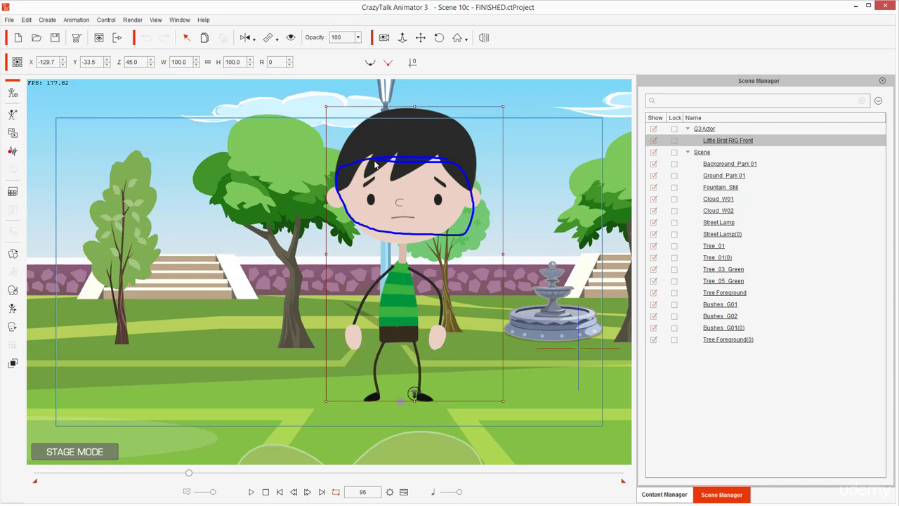
pyautogui.press('Escape')
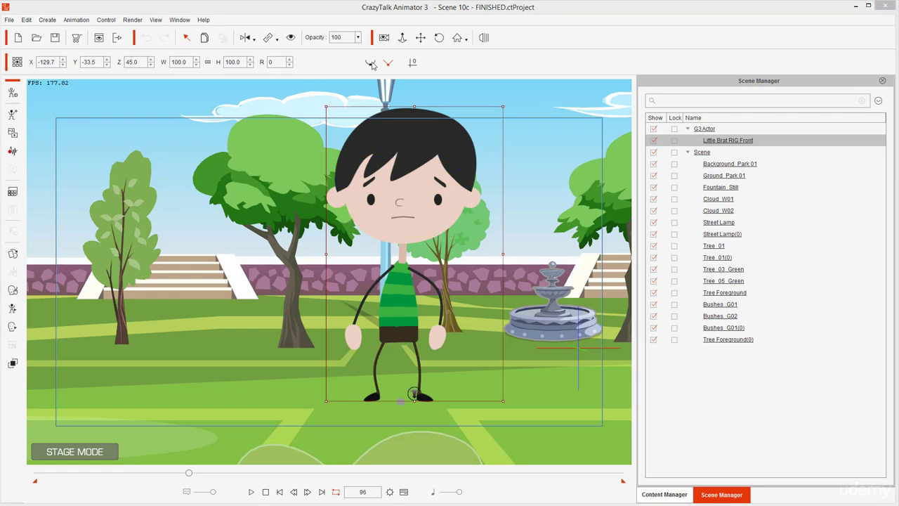
pyautogui.moveTo(471, 12)
pyautogui.mouseDown()
pyautogui.moveTo(422, 11)
pyautogui.moveTo(458, 25)
pyautogui.moveTo(517, 20)
pyautogui.moveTo(523, 9)
pyautogui.moveTo(449, 14)
pyautogui.mouseUp()
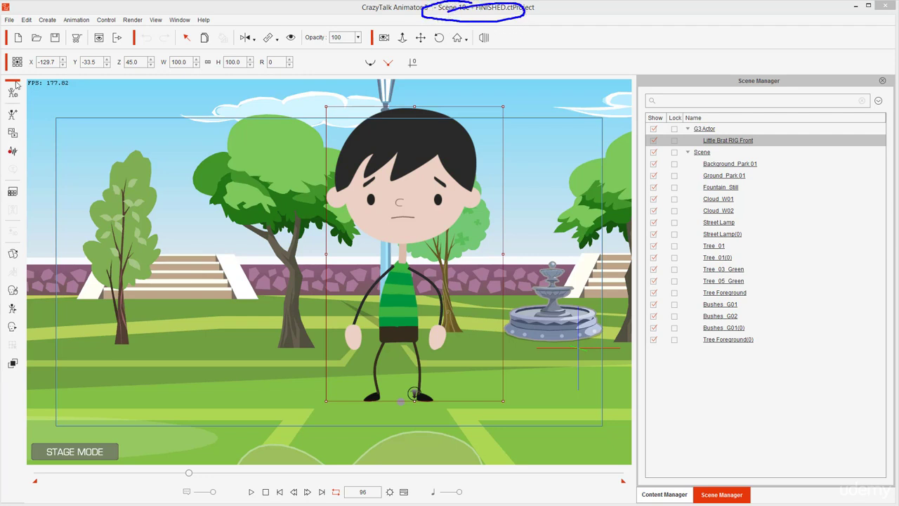
# Open the project Scene 10c - START.ctProject and play back its animation
pyautogui.click(37, 38)
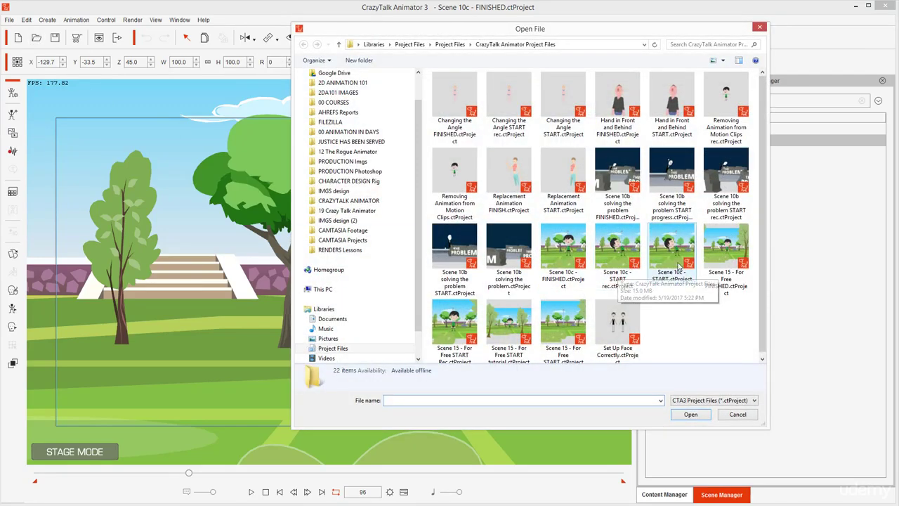
pyautogui.doubleClick(679, 247)
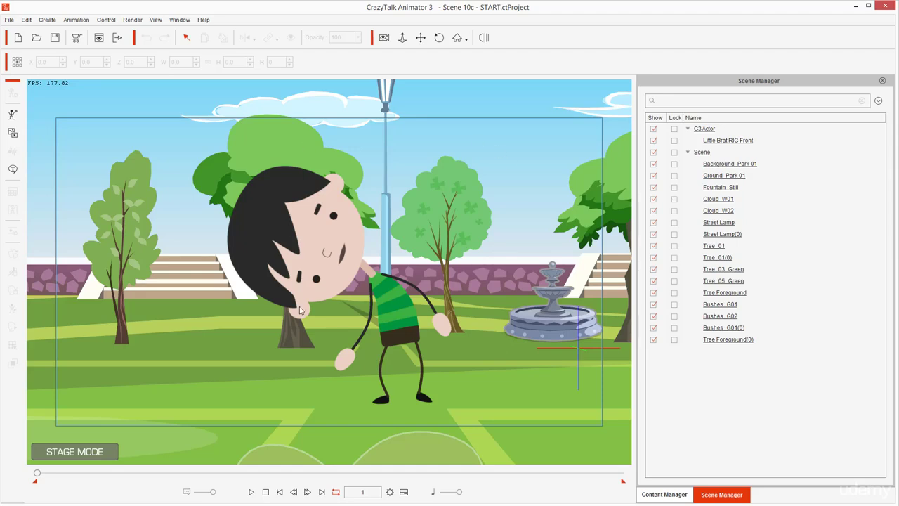
pyautogui.click(251, 492)
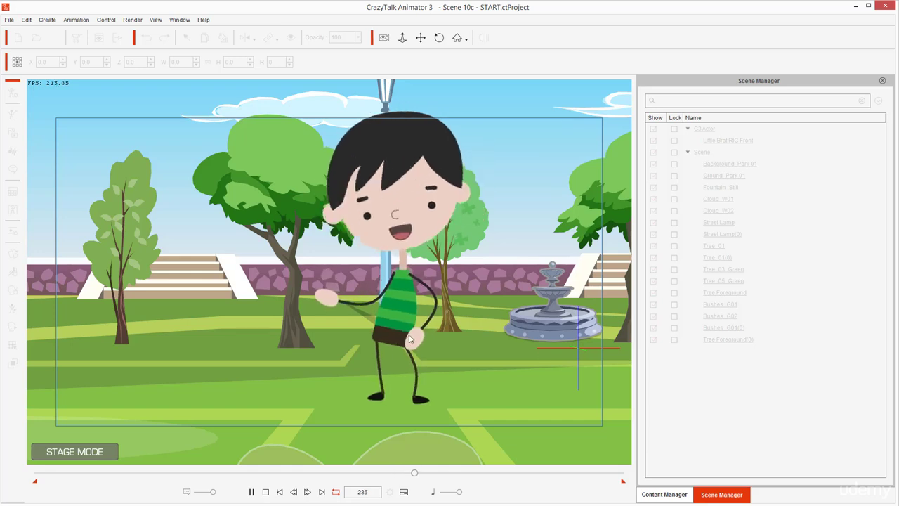
pyautogui.press('space')
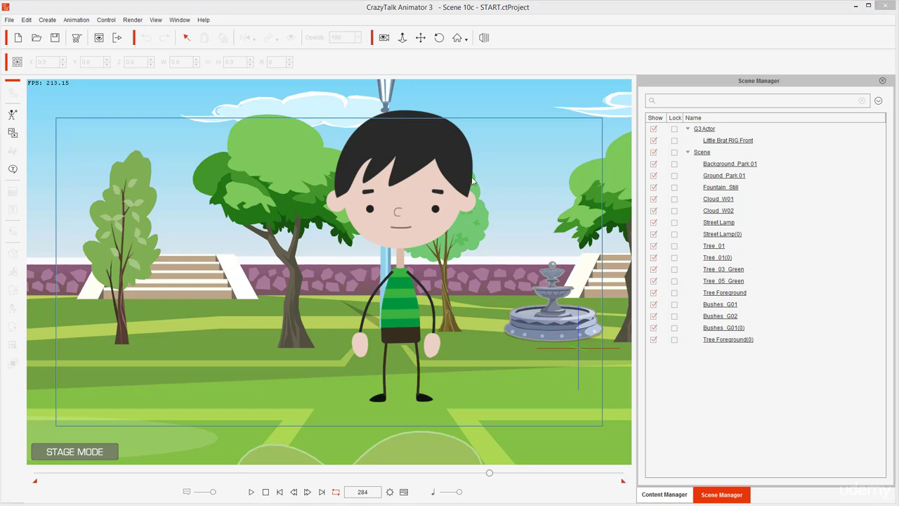
# Select the Little Brat RIG Front character and open the Face Puppet editor for it
pyautogui.click(412, 175)
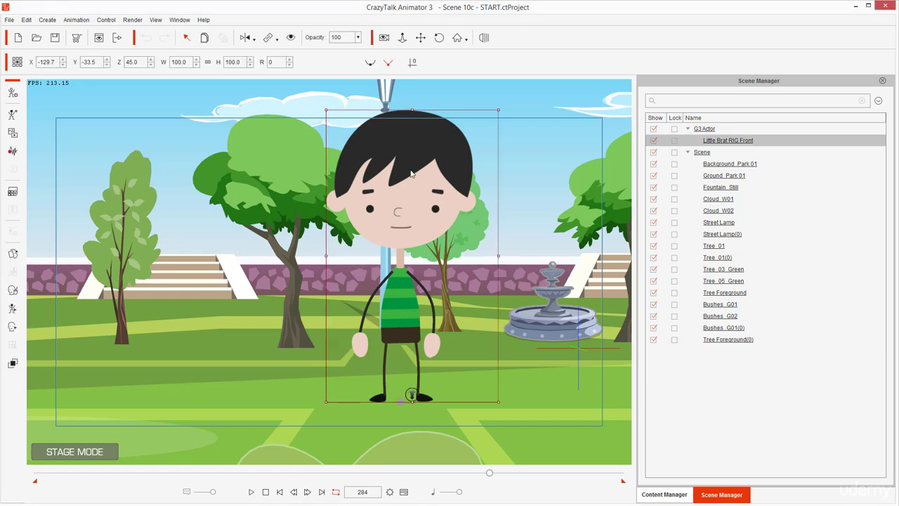
pyautogui.hotkey('ctrl', 'u')
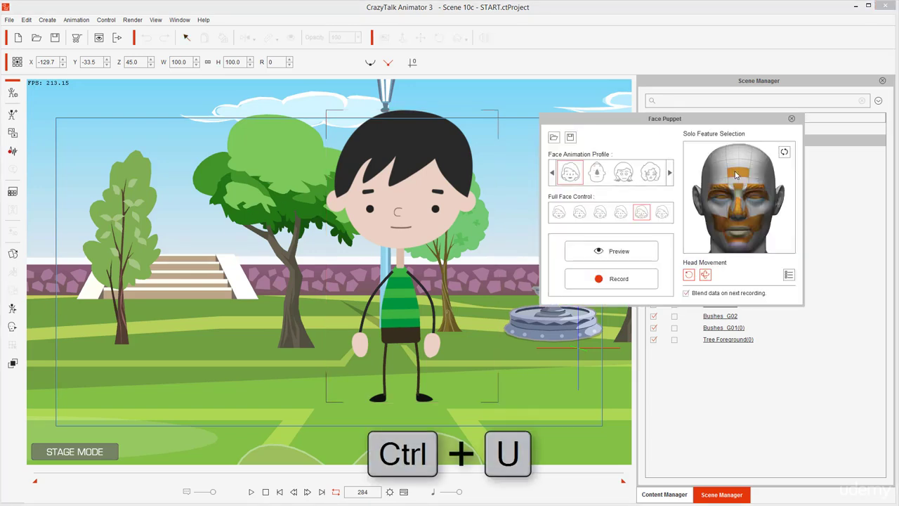
pyautogui.click(792, 119)
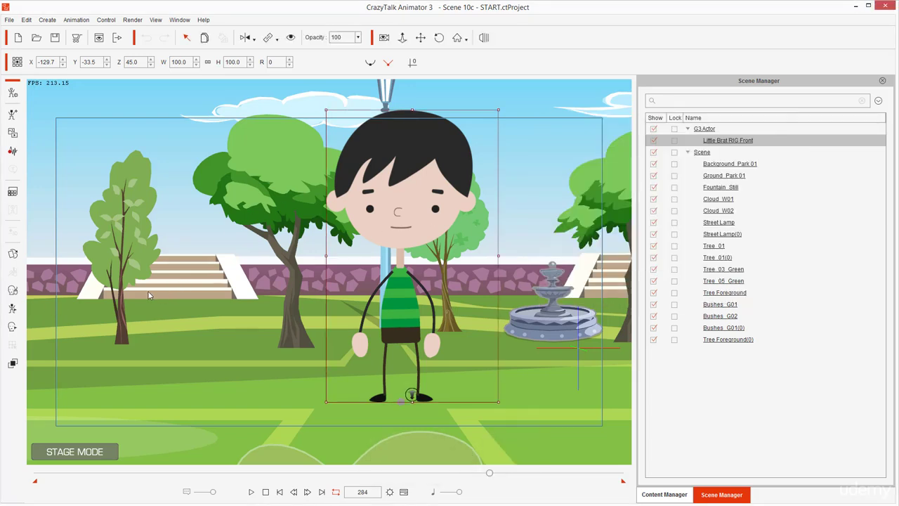
pyautogui.click(13, 291)
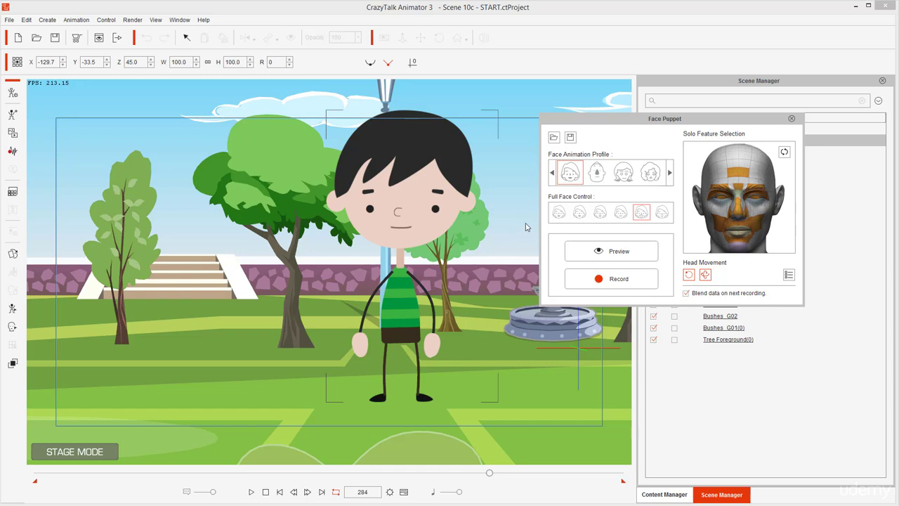
# Look through the full face controls and preview the third one on the boy's face
pyautogui.click(560, 213)
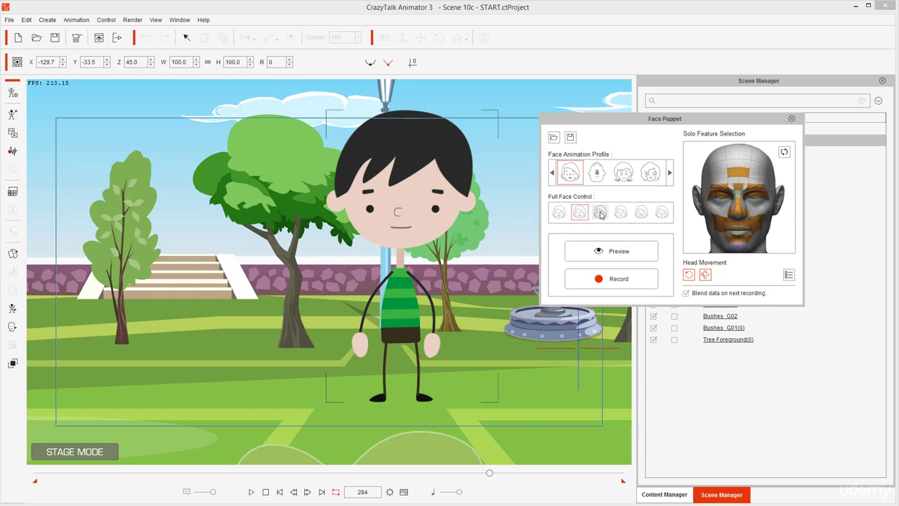
pyautogui.click(621, 213)
pyautogui.click(639, 217)
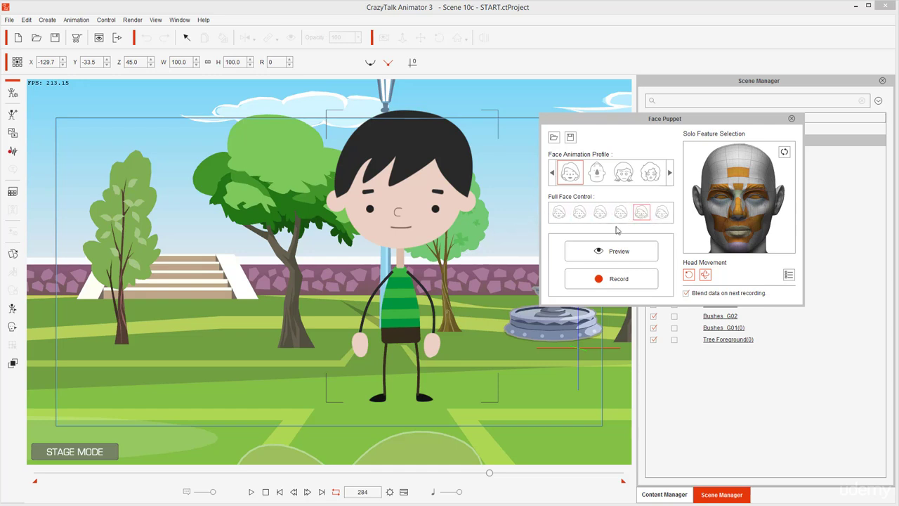
pyautogui.click(603, 215)
pyautogui.press('space')
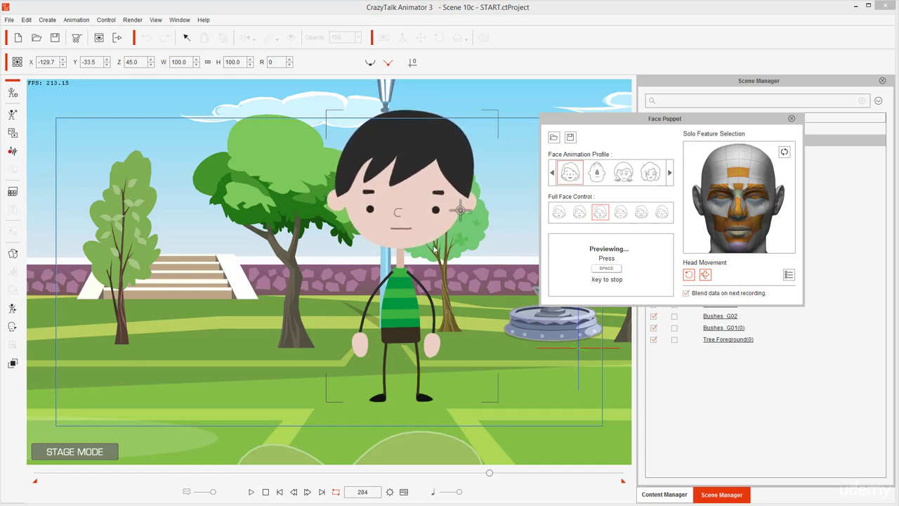
pyautogui.press('space')
pyautogui.click(621, 253)
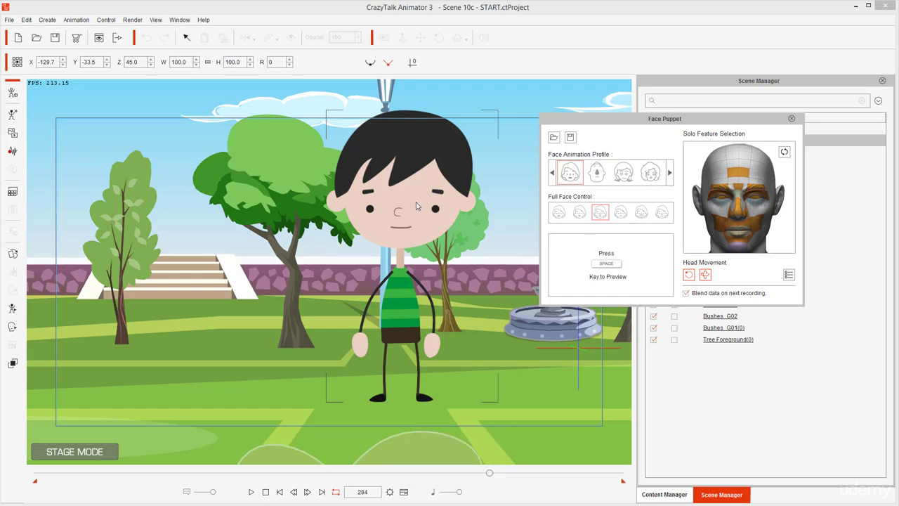
pyautogui.press('space')
pyautogui.press('space')
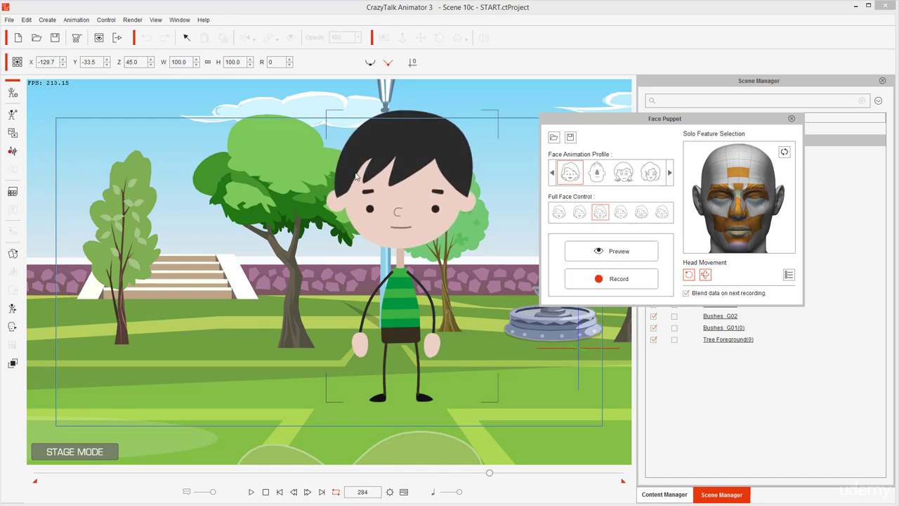
# Preview the second full face control on the boy's face and stop the preview
pyautogui.click(579, 212)
pyautogui.moveTo(588, 205)
pyautogui.mouseDown()
pyautogui.moveTo(573, 208)
pyautogui.moveTo(591, 212)
pyautogui.mouseUp()
pyautogui.press('space')
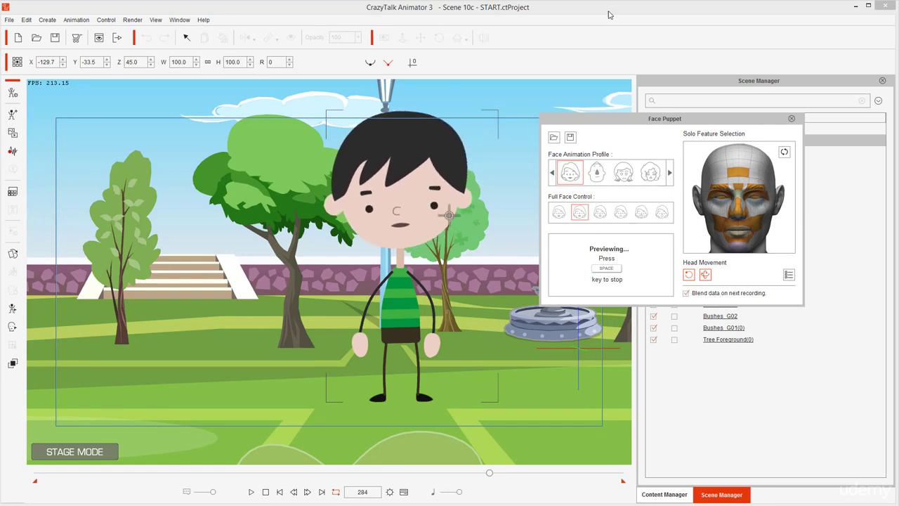
pyautogui.press('space')
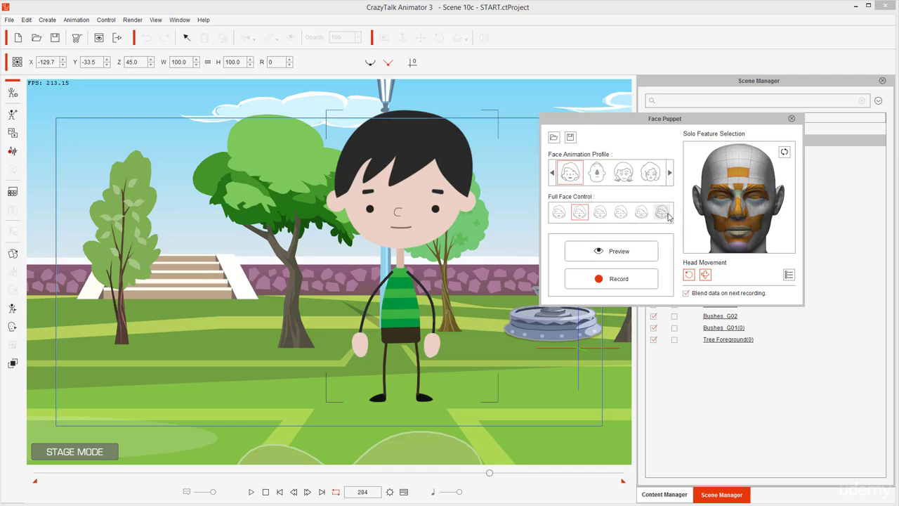
# Preview the fourth full face control on the boy's face and stop the preview
pyautogui.click(621, 214)
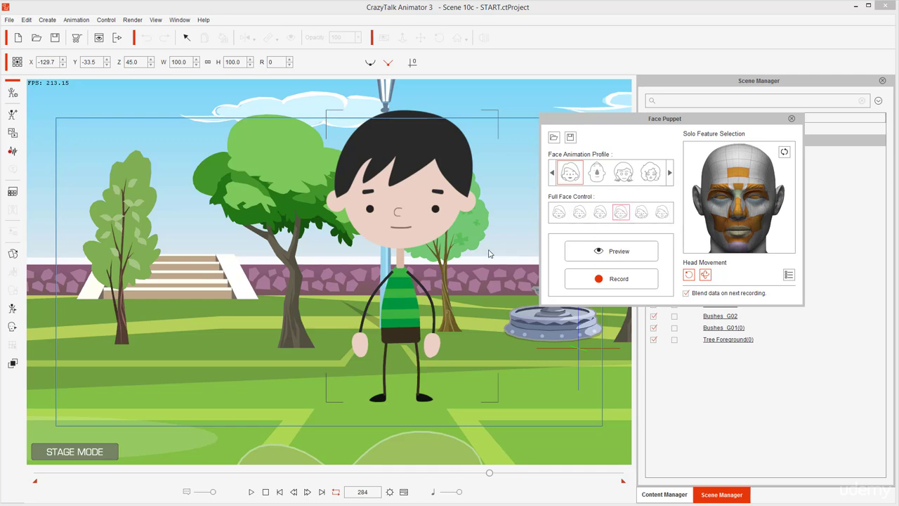
pyautogui.press('space')
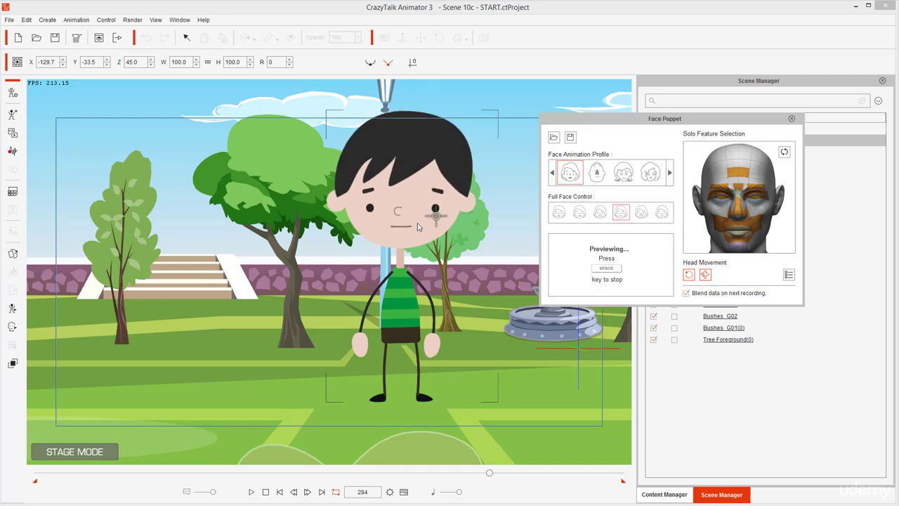
pyautogui.press('space')
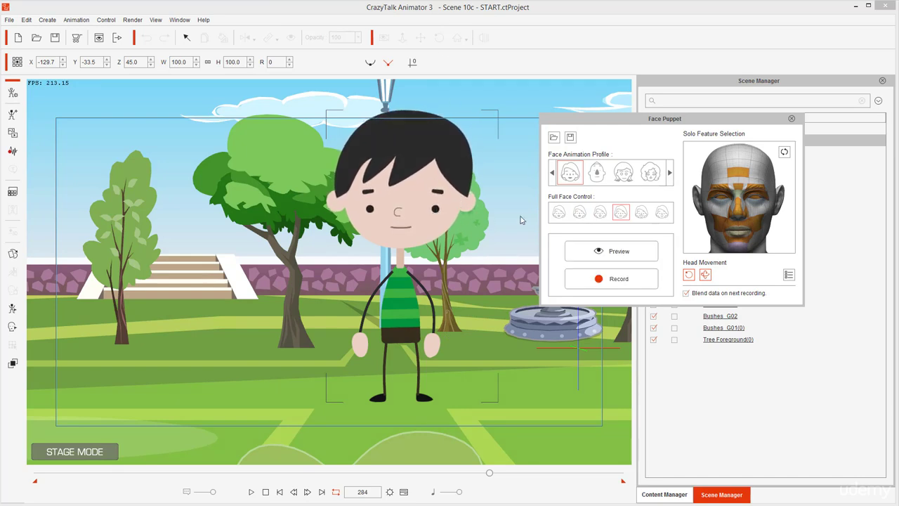
# Preview the fifth full face control on the boy's face and stop the preview
pyautogui.click(640, 213)
pyautogui.press('space')
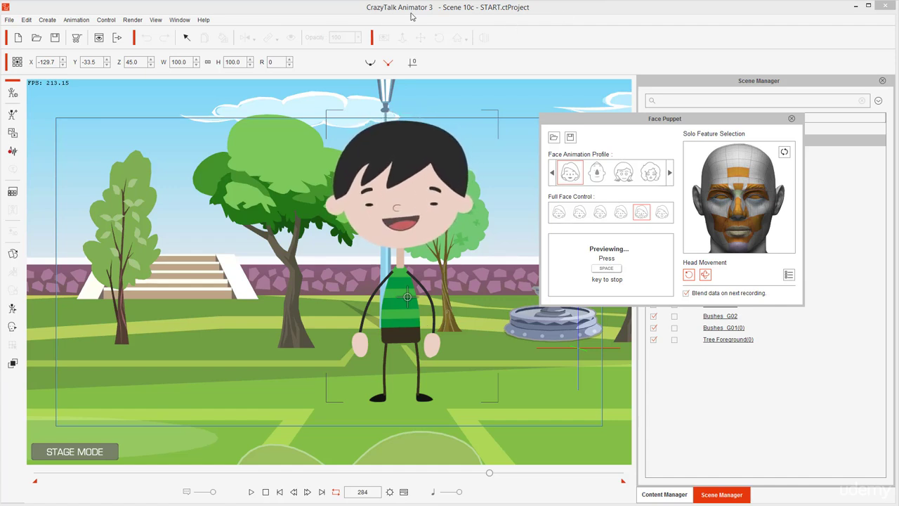
pyautogui.press('space')
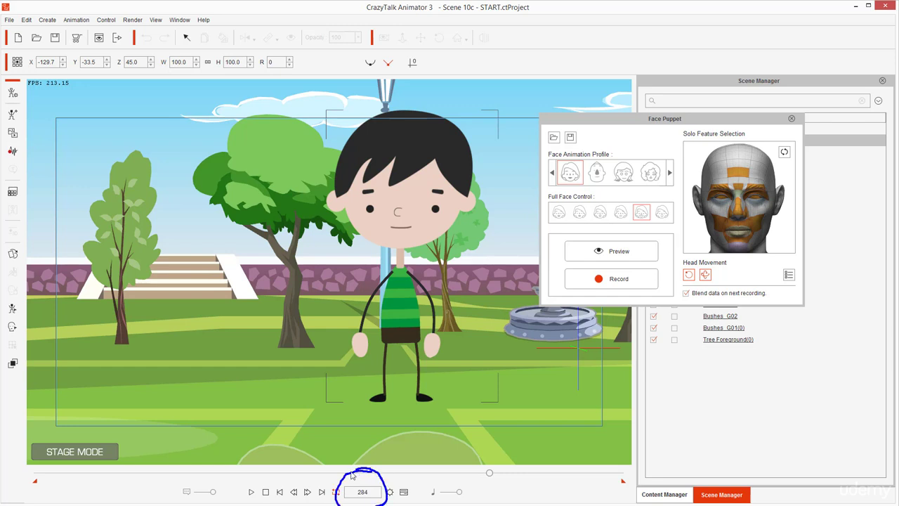
# Return to the first frame, choose the fourth full face control and try readying a puppet recording
pyautogui.click(282, 492)
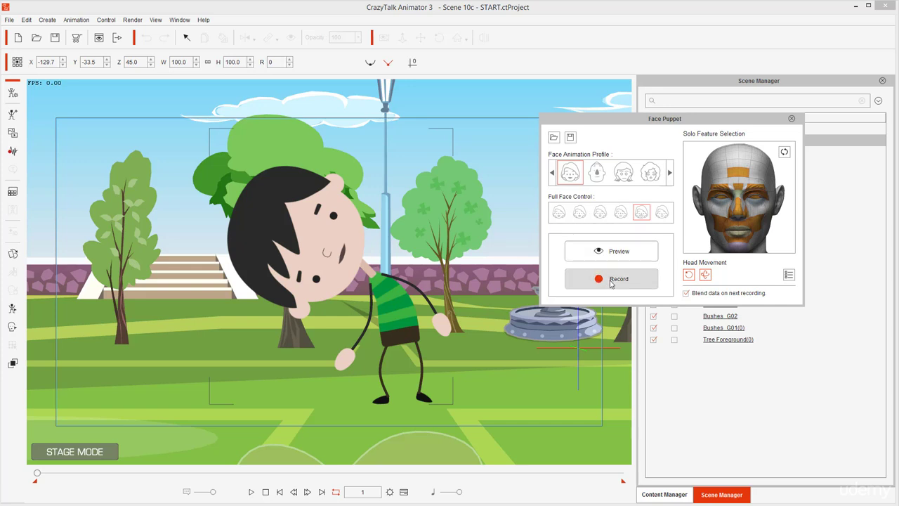
pyautogui.click(621, 214)
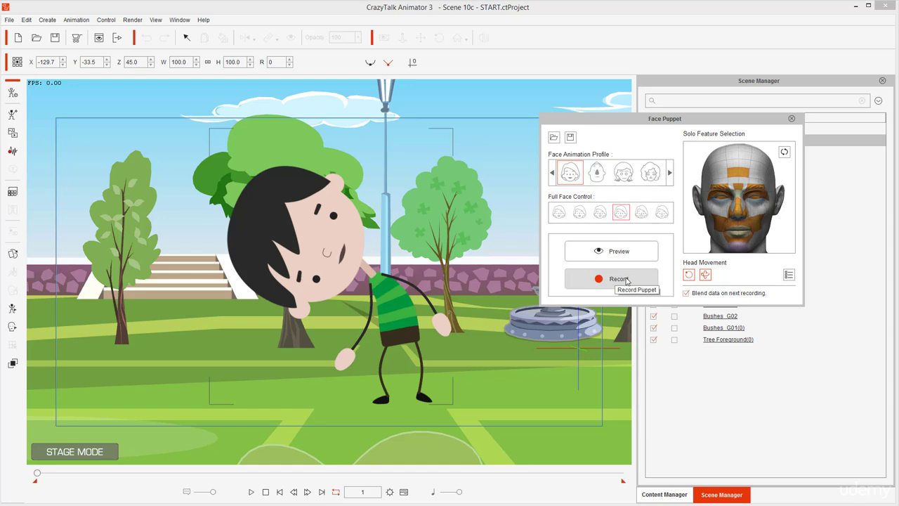
pyautogui.click(628, 281)
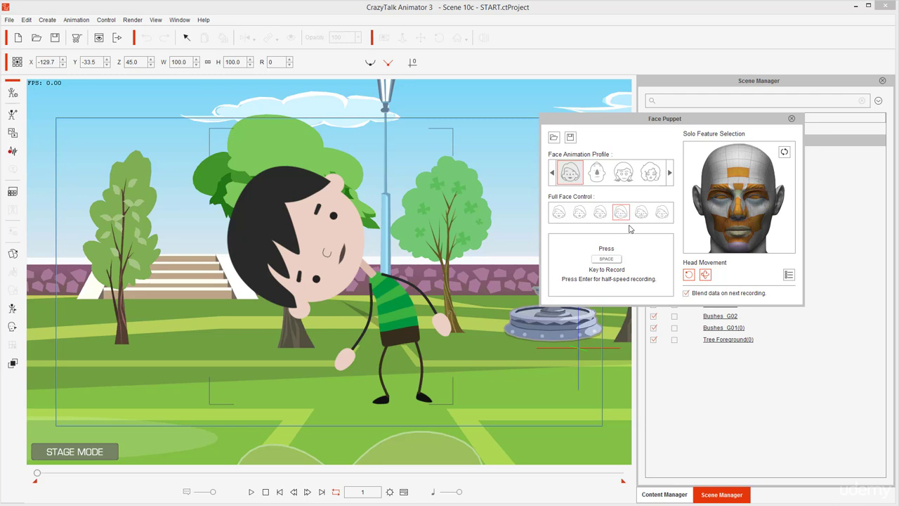
pyautogui.press('Escape')
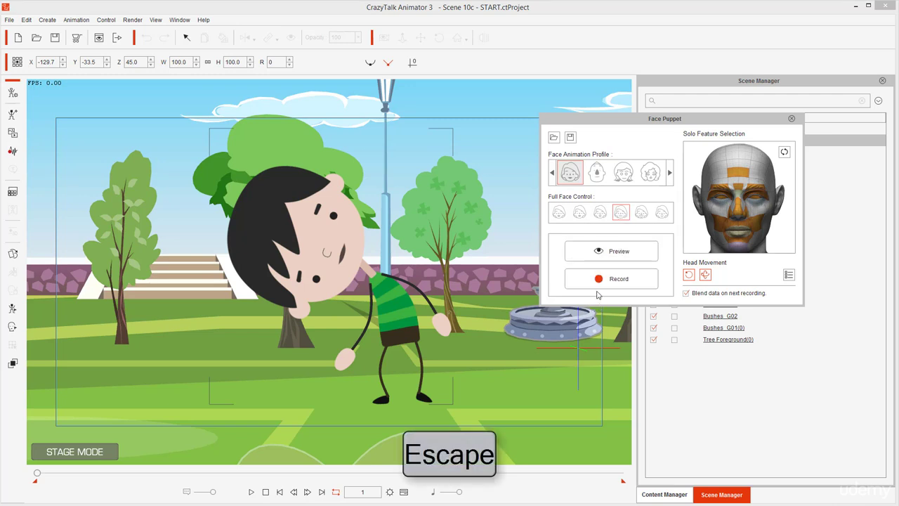
# Preview the fourth full face control twice at the first frame, and play back part of the scene's existing animation
pyautogui.click(605, 254)
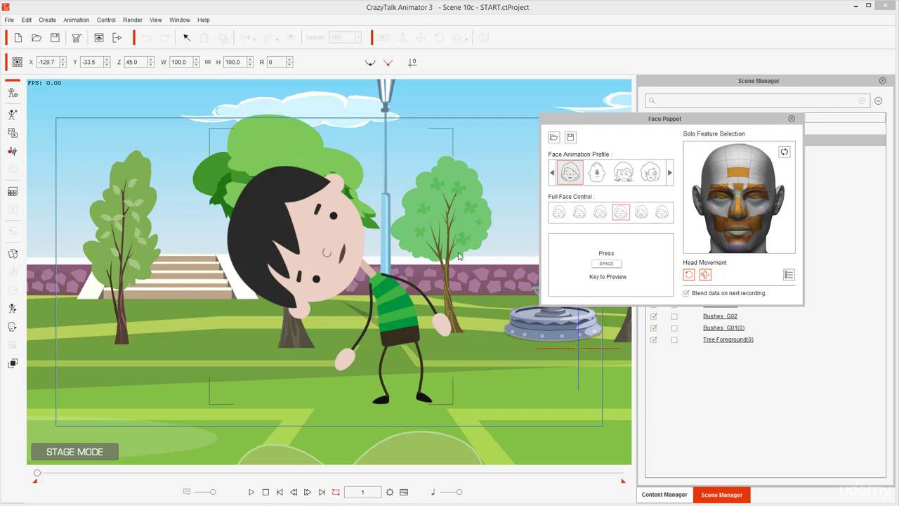
pyautogui.press('space')
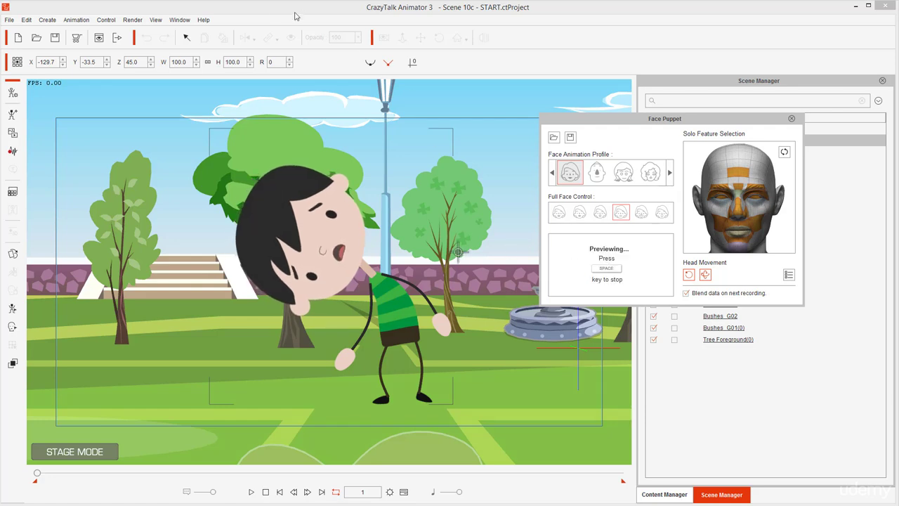
pyautogui.press('space')
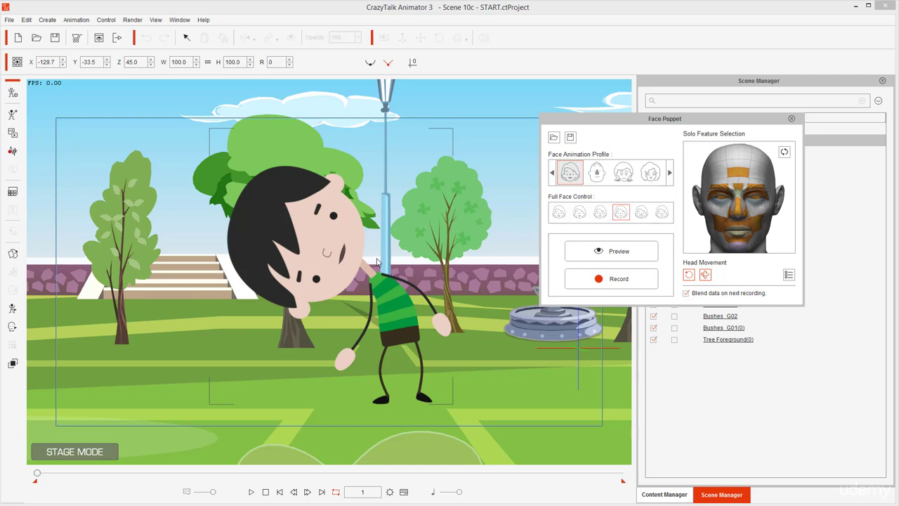
pyautogui.press('space')
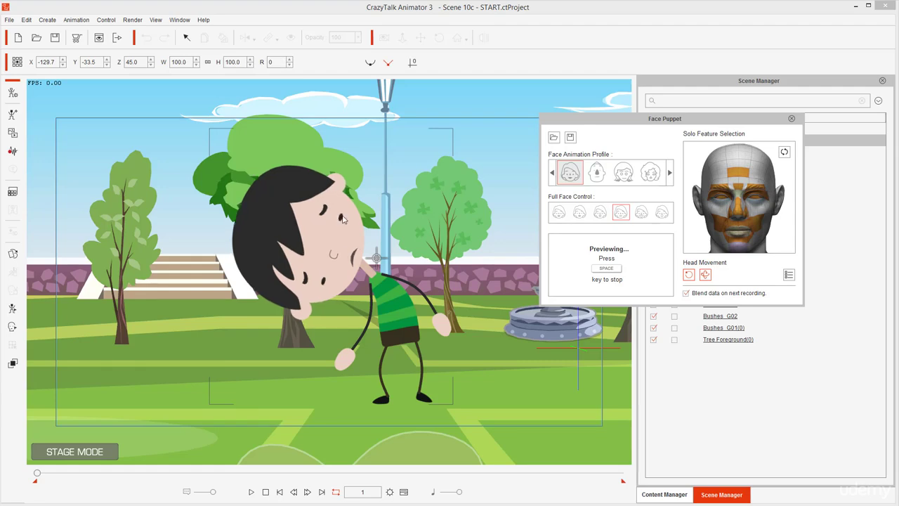
pyautogui.press('space')
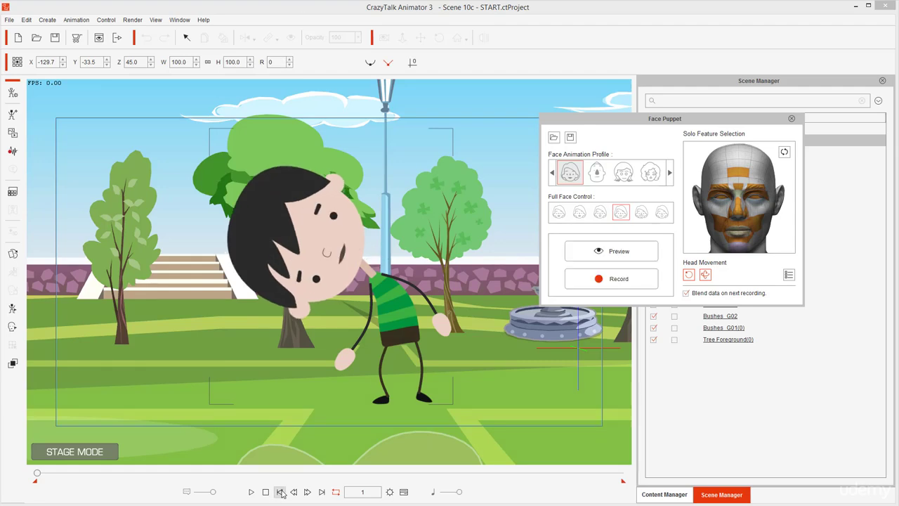
pyautogui.click(252, 493)
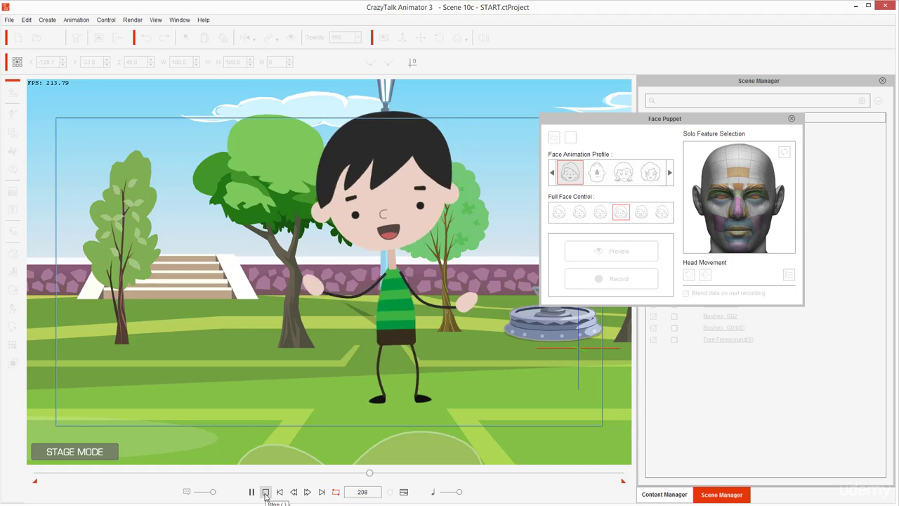
pyautogui.click(266, 492)
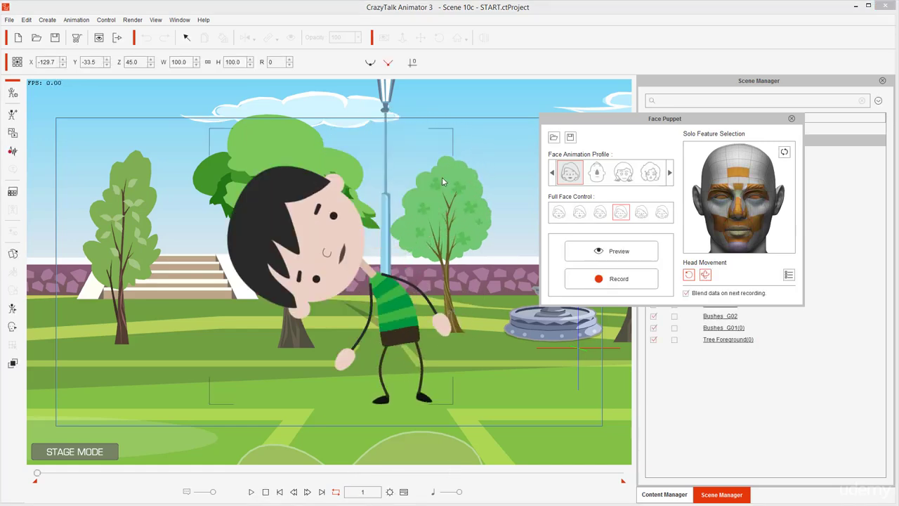
# Move the playhead to frame 213 and preview the fourth full face control on the boy's face there
pyautogui.moveTo(349, 474); pyautogui.dragTo(376, 472)
pyautogui.click(588, 255)
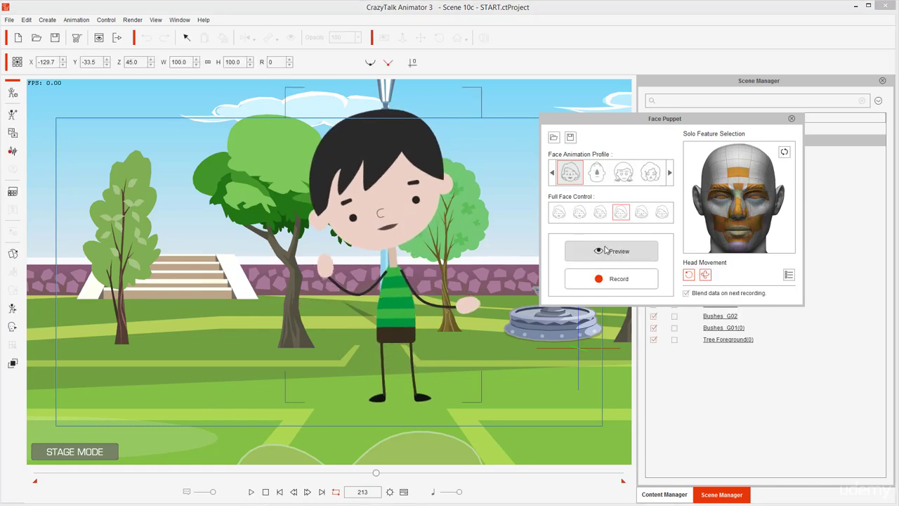
pyautogui.press('space')
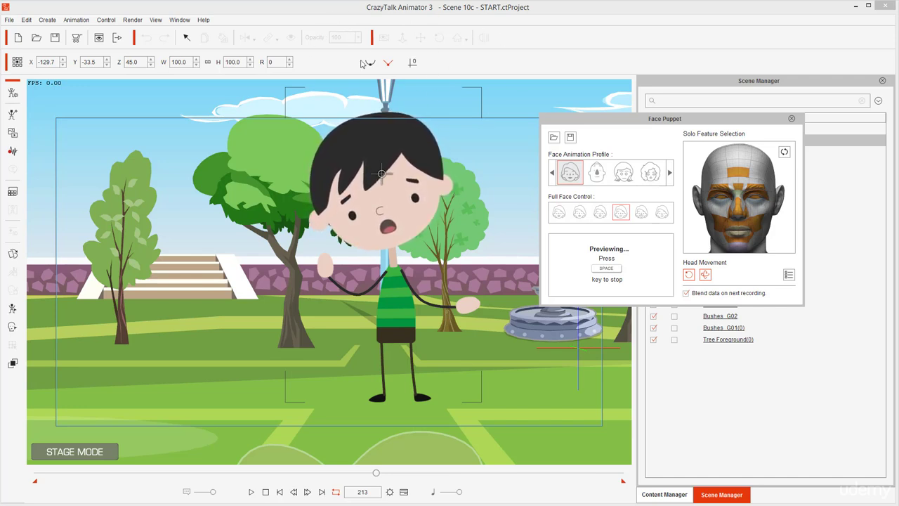
pyautogui.press('space')
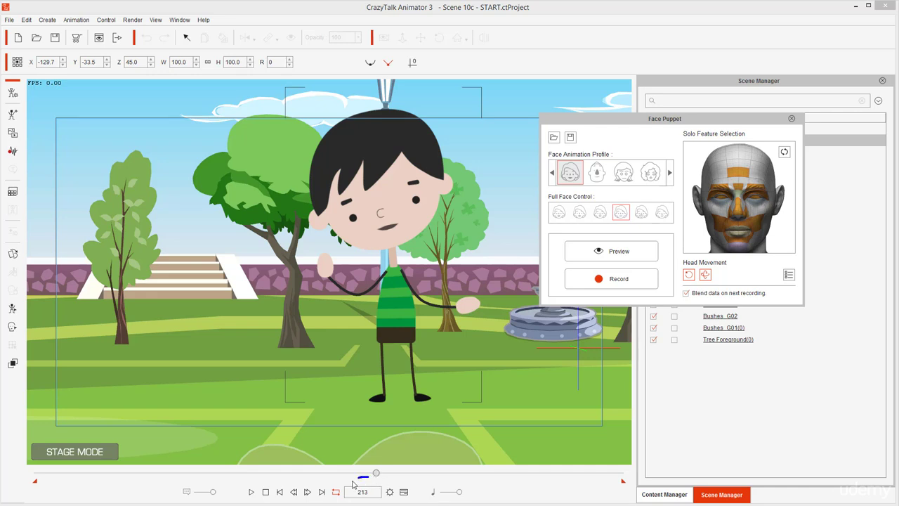
pyautogui.moveTo(352, 483); pyautogui.dragTo(367, 502)
pyautogui.moveTo(576, 299); pyautogui.dragTo(426, 419)
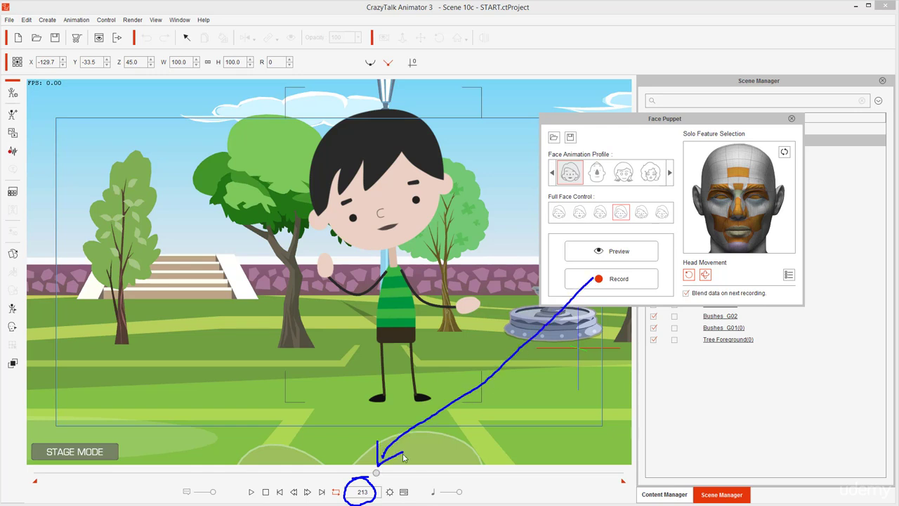
pyautogui.press('Escape')
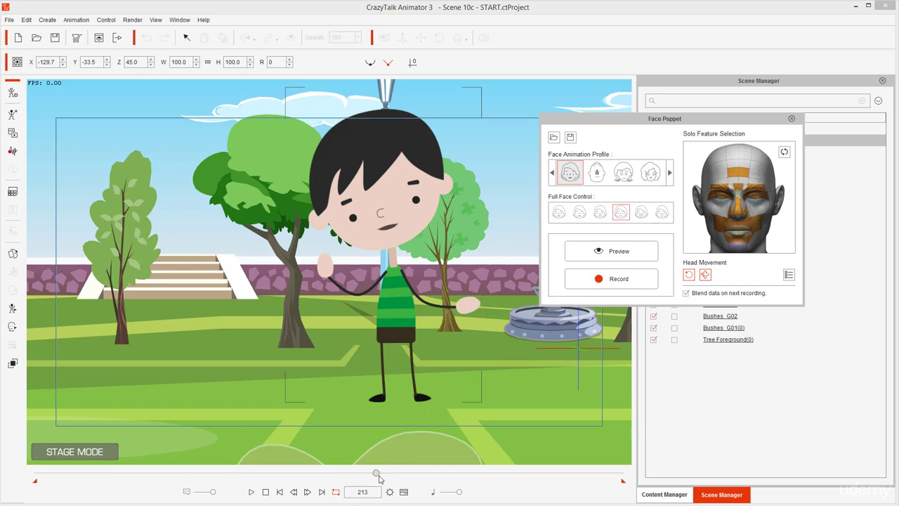
# Record a face puppet performance on the boy with the fourth full face control, from the first frame to the end of the timeline
pyautogui.click(278, 492)
pyautogui.click(618, 281)
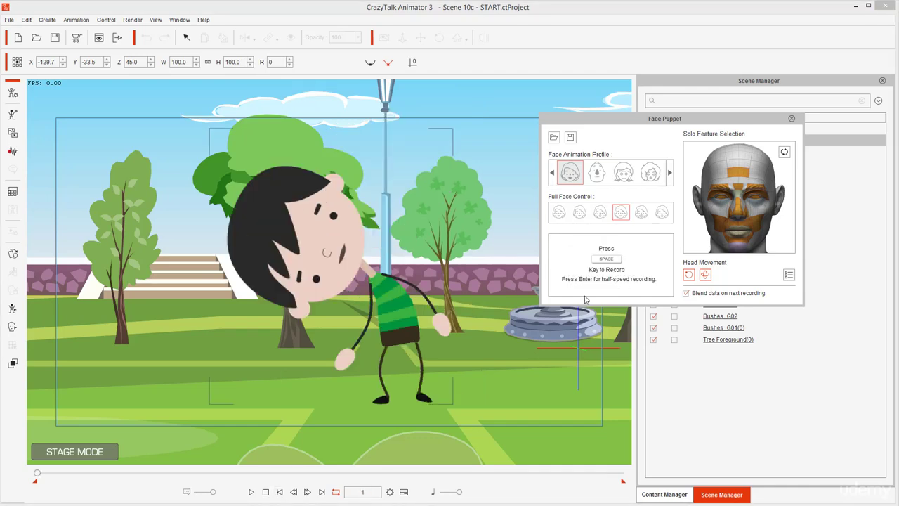
pyautogui.press('space')
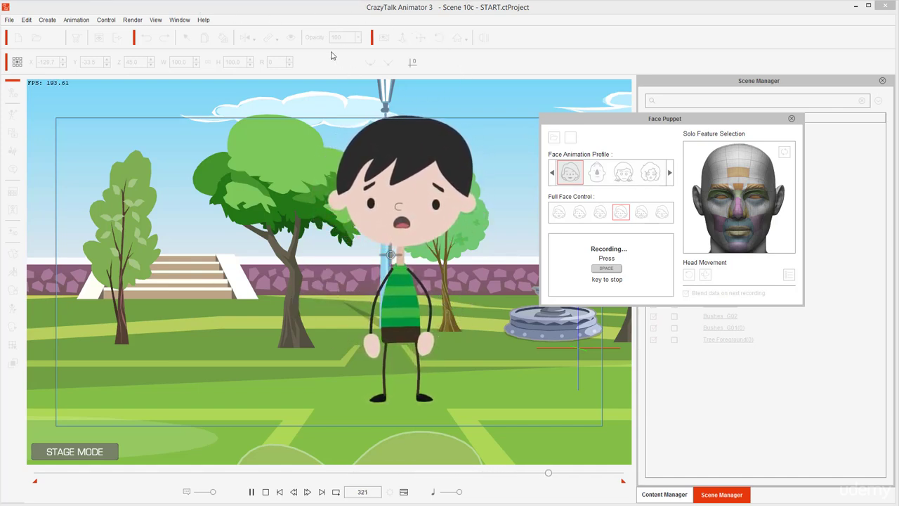
pyautogui.press('space')
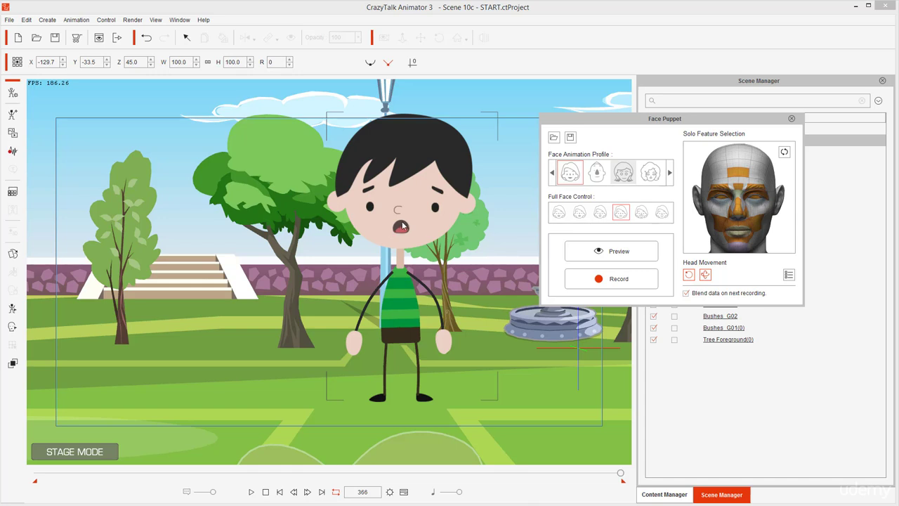
pyautogui.moveTo(405, 217); pyautogui.dragTo(375, 237)
pyautogui.moveTo(420, 219)
pyautogui.mouseDown()
pyautogui.moveTo(383, 232)
pyautogui.moveTo(397, 236)
pyautogui.moveTo(418, 217)
pyautogui.moveTo(404, 227)
pyautogui.mouseUp()
pyautogui.press('Escape')
# Return to the first frame and preview the fourth full face control over the recorded expression
pyautogui.click(280, 492)
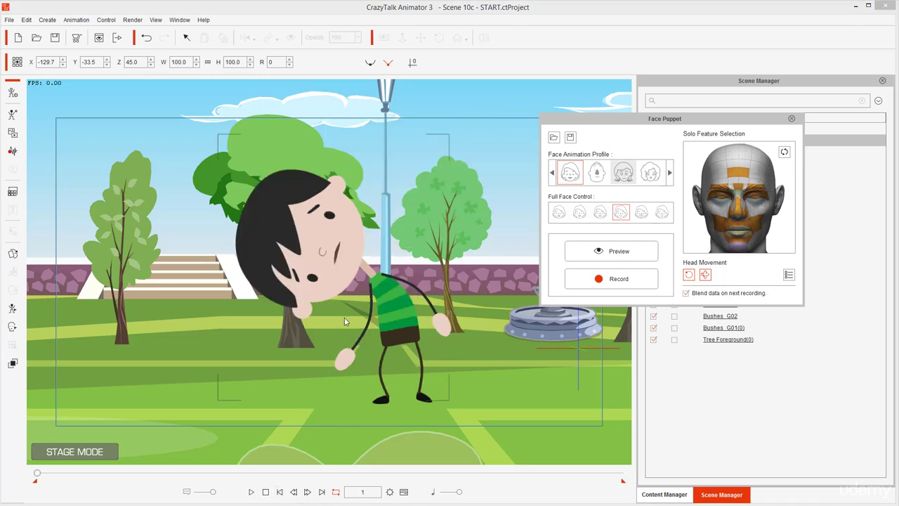
pyautogui.press('space')
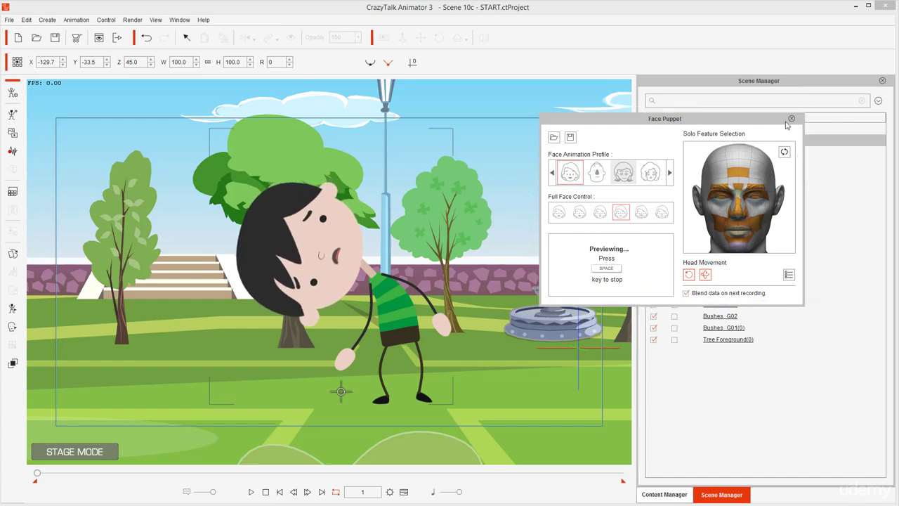
pyautogui.press('space')
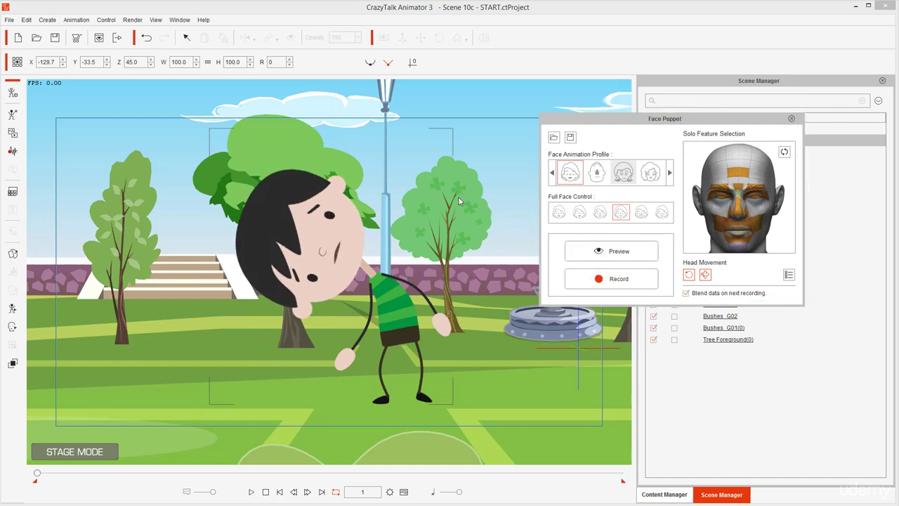
# Close the Face Puppet editor and play the scene from the first frame to review the recorded facial animation
pyautogui.click(792, 119)
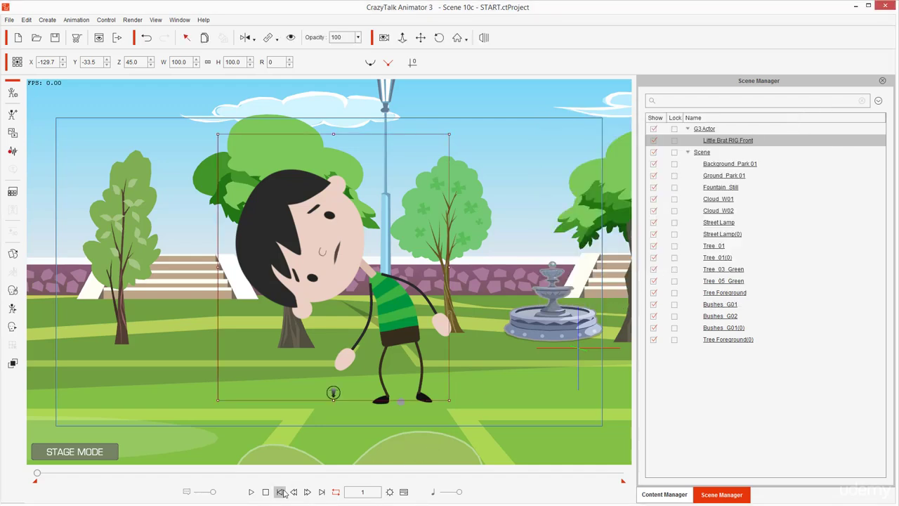
pyautogui.press('space')
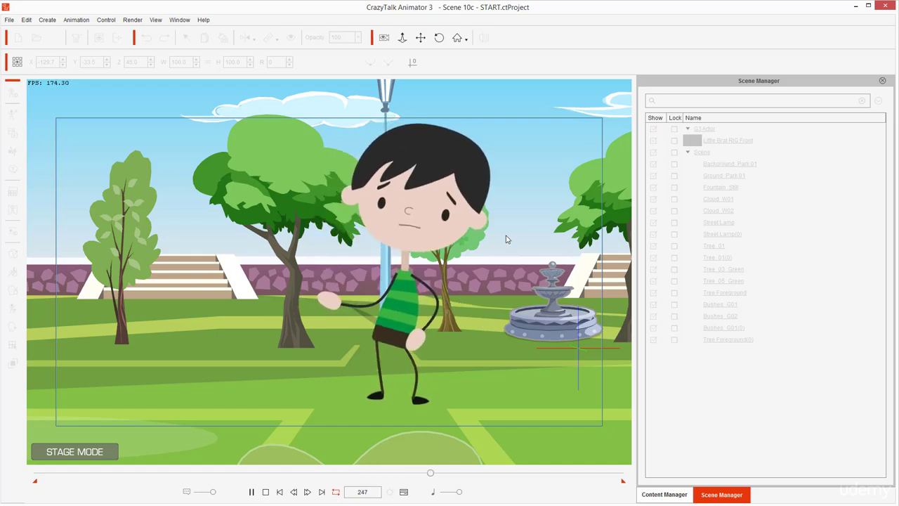
pyautogui.press('space')
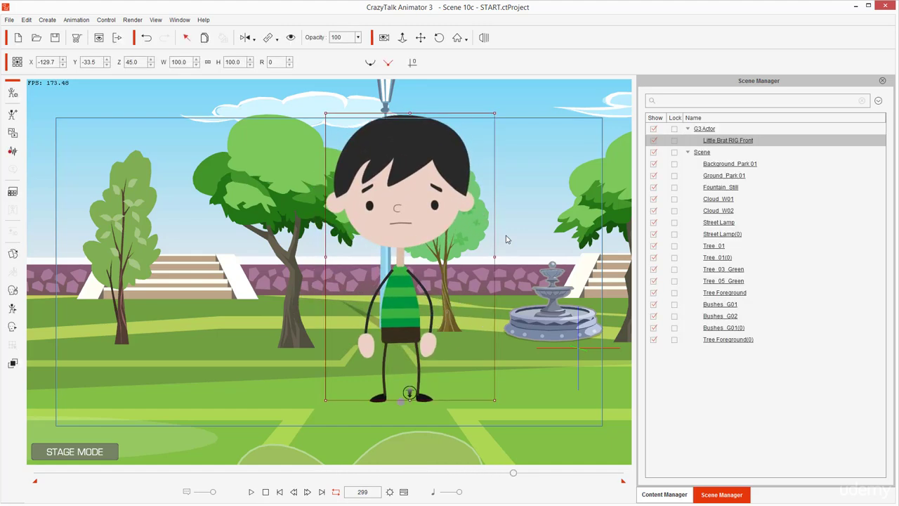